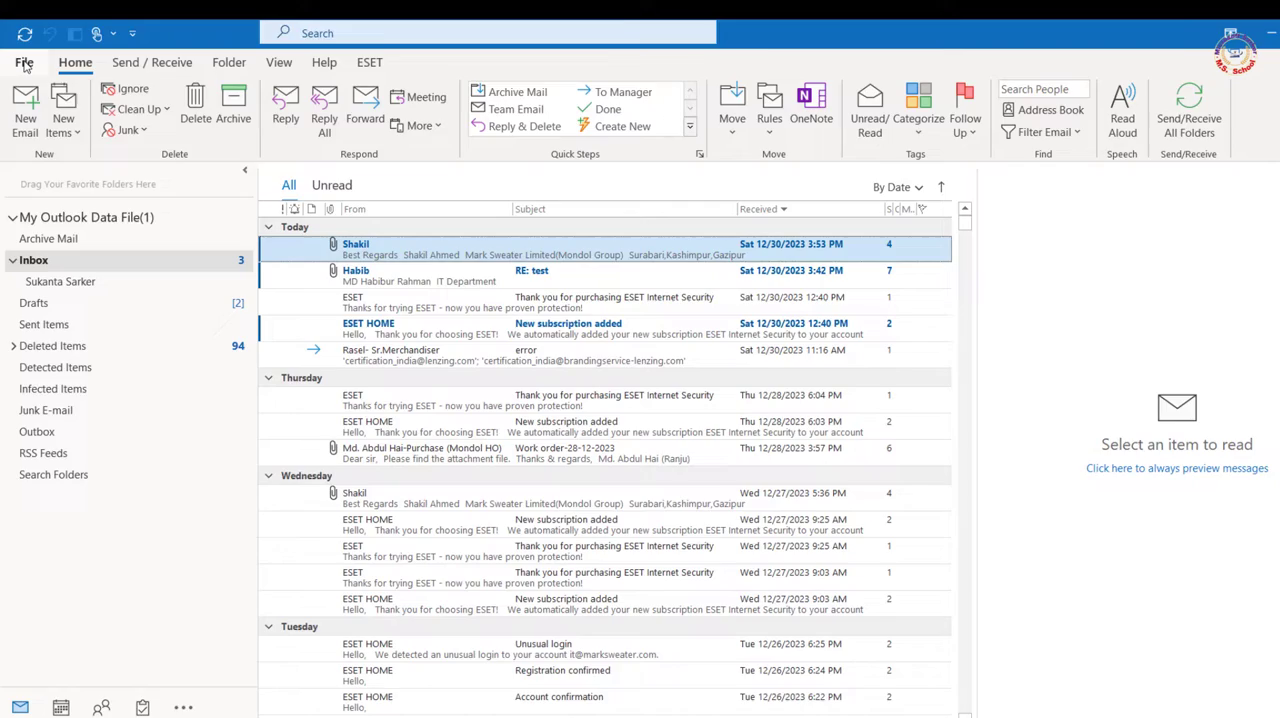
Choose the Black Office theme under File > Office Account and return to the inbox
{"action": "left_click", "coordinate": [24, 62]}
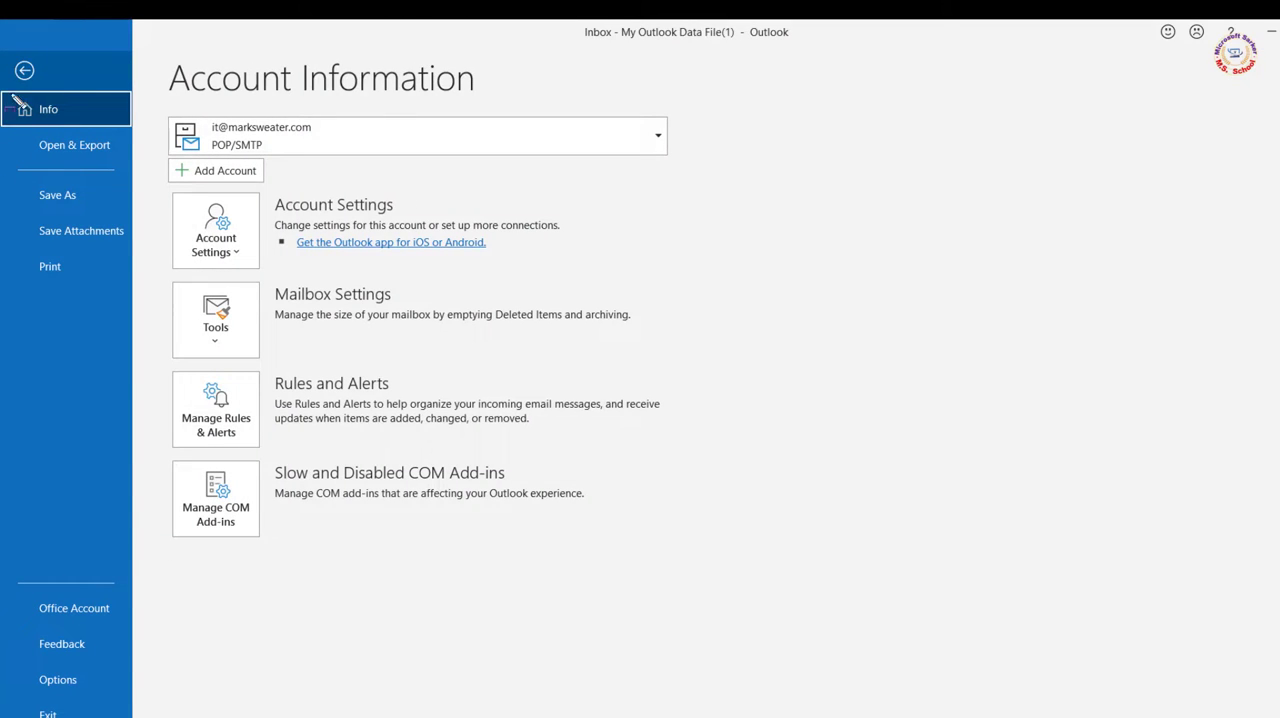
{"action": "left_click", "coordinate": [94, 612]}
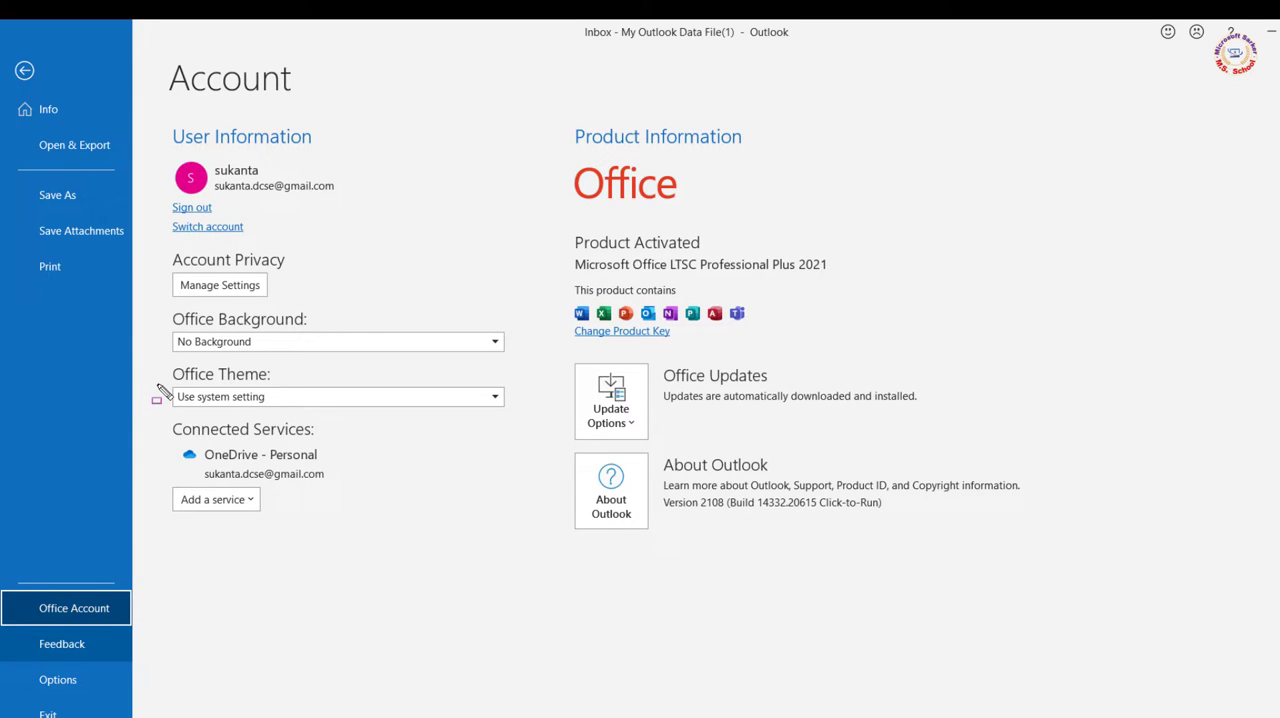
{"action": "left_click_drag", "start_coordinate": [159, 373], "coordinate": [528, 412]}
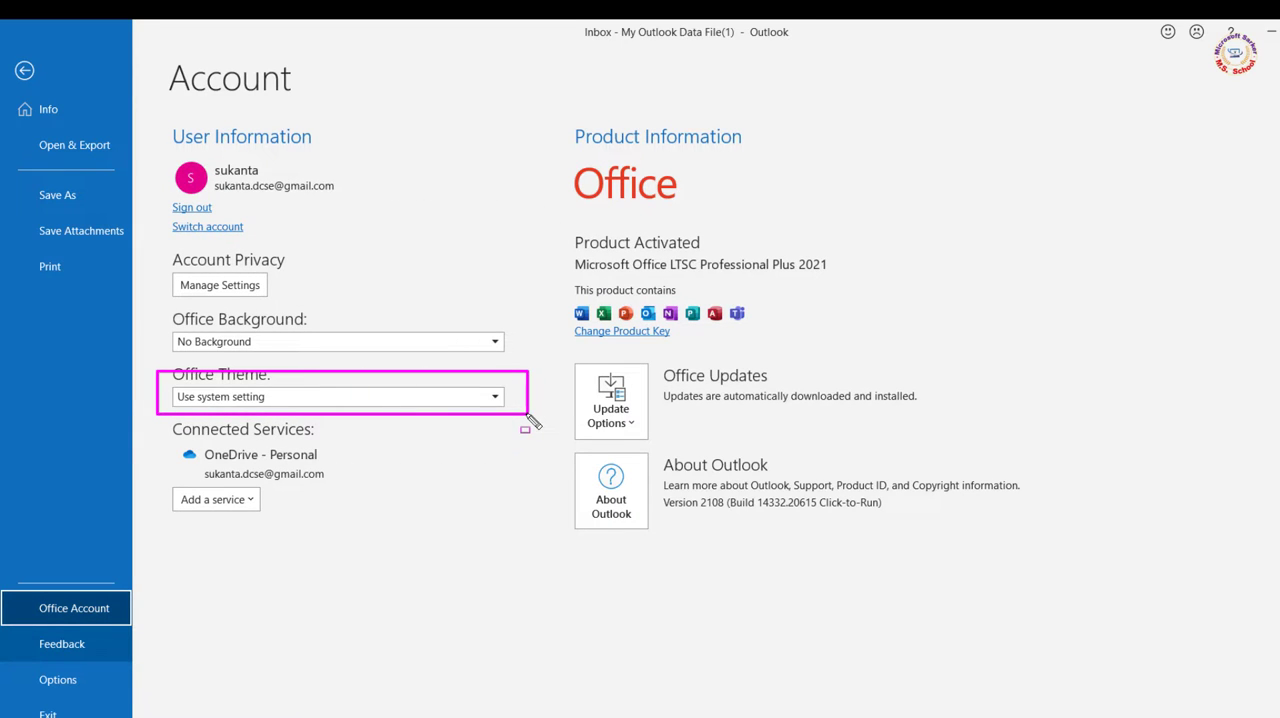
{"action": "left_click", "coordinate": [494, 397]}
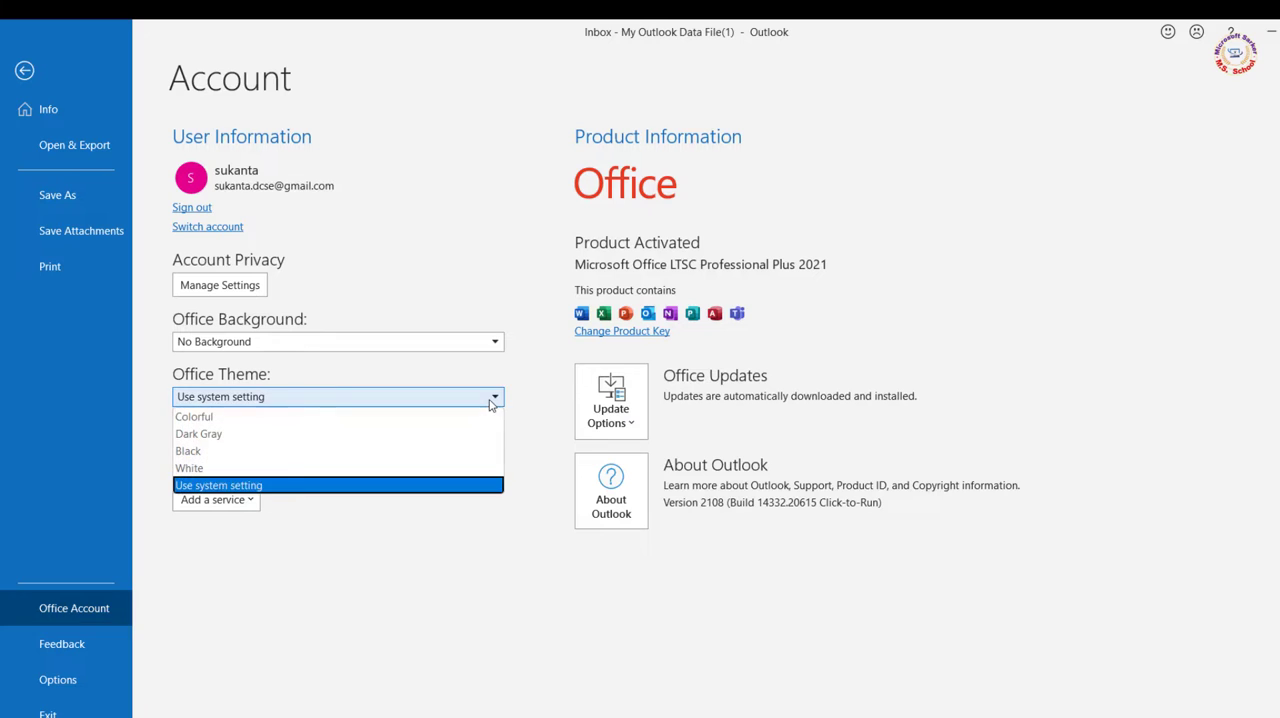
{"action": "left_click", "coordinate": [268, 452]}
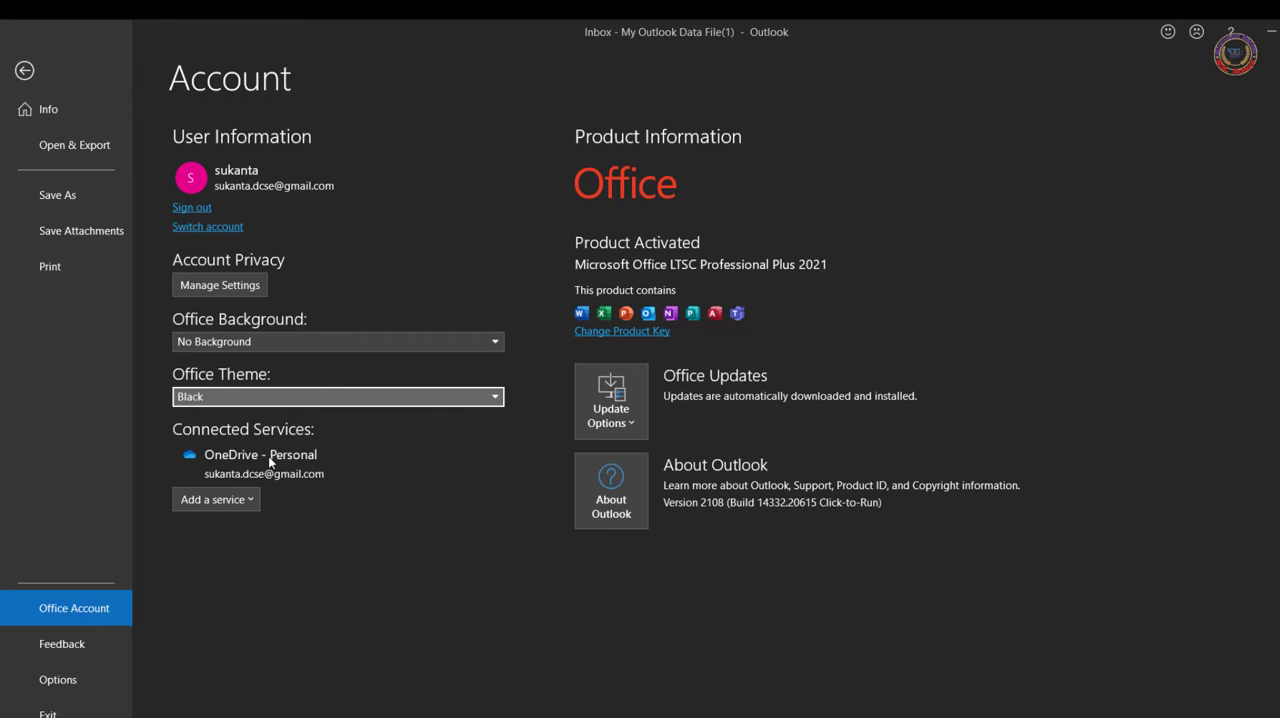
{"action": "left_click", "coordinate": [24, 70]}
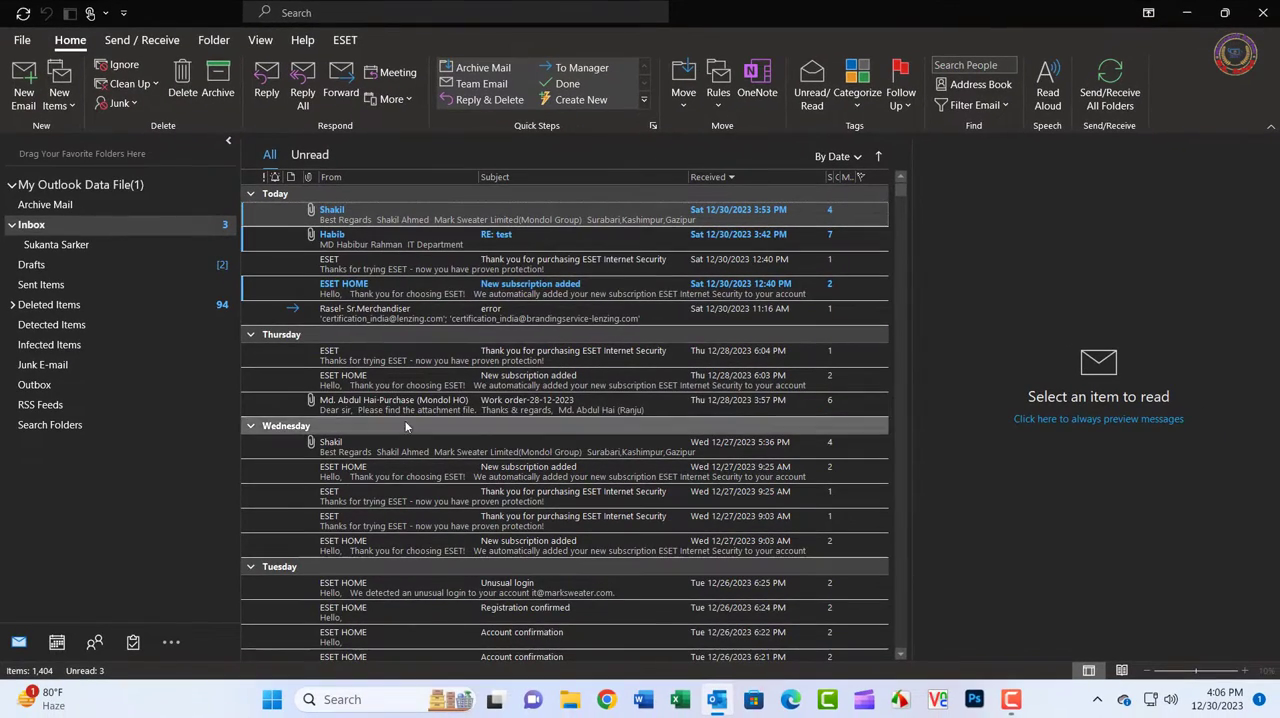
Reply to the newest inbox message to see the dark editor, then discard the draft unsaved
{"action": "left_click", "coordinate": [366, 214]}
{"action": "double_click", "coordinate": [366, 214]}
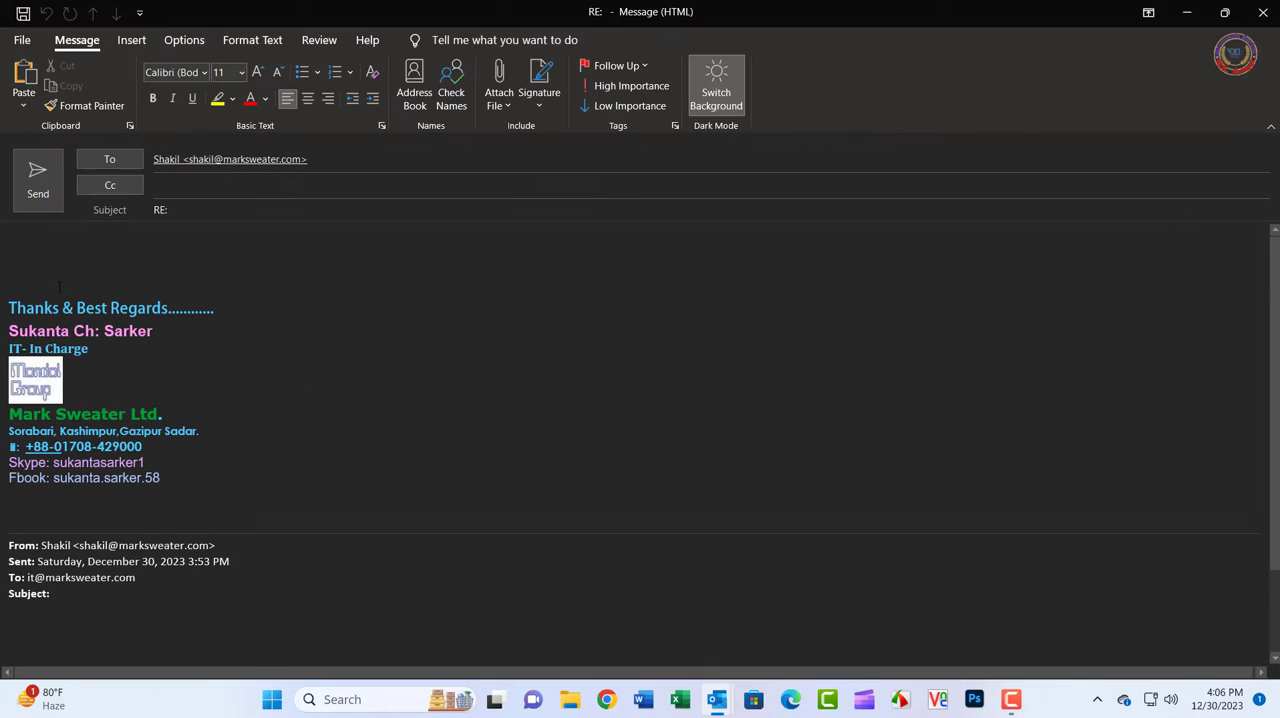
{"action": "type", "text": "dddd"}
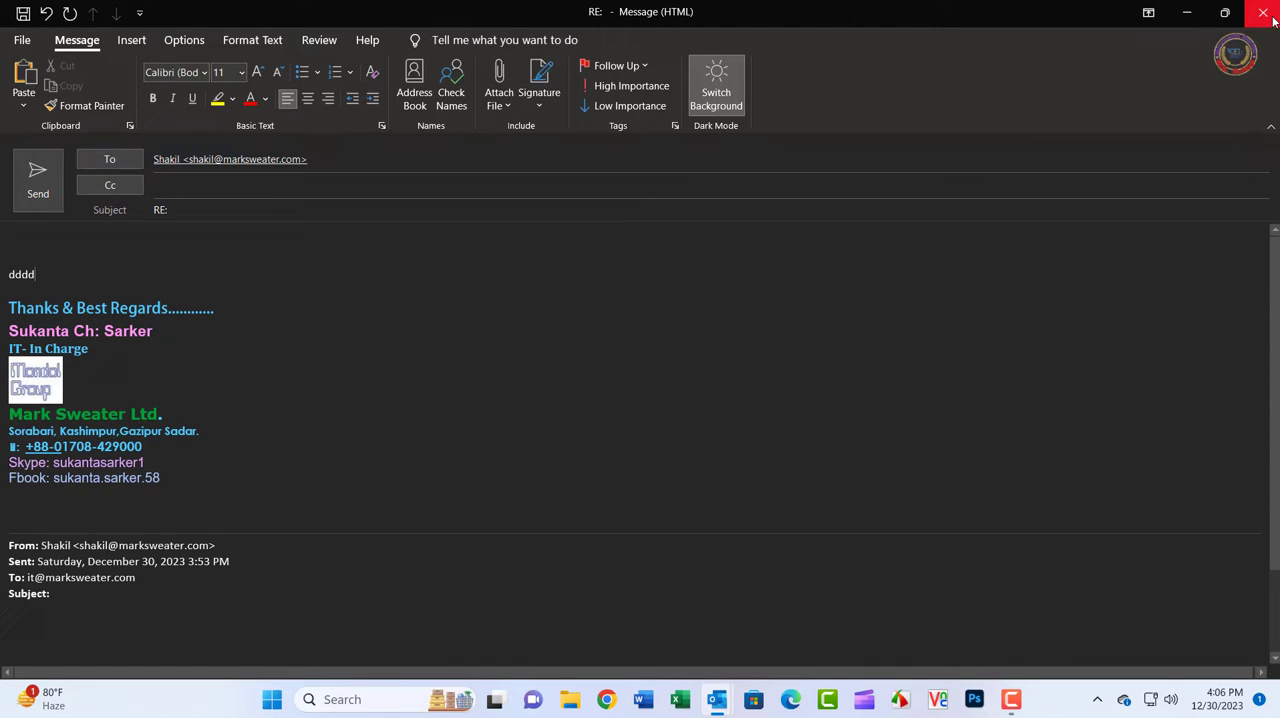
{"action": "left_click", "coordinate": [1264, 14]}
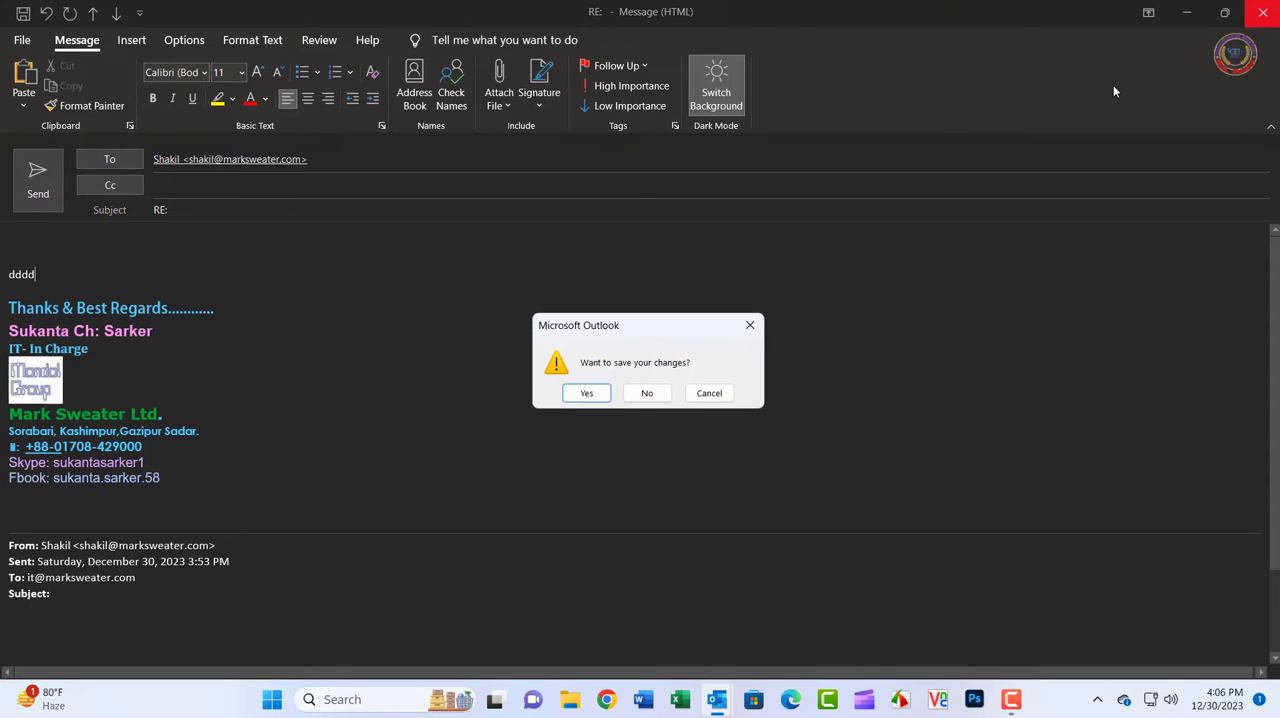
{"action": "left_click", "coordinate": [648, 390]}
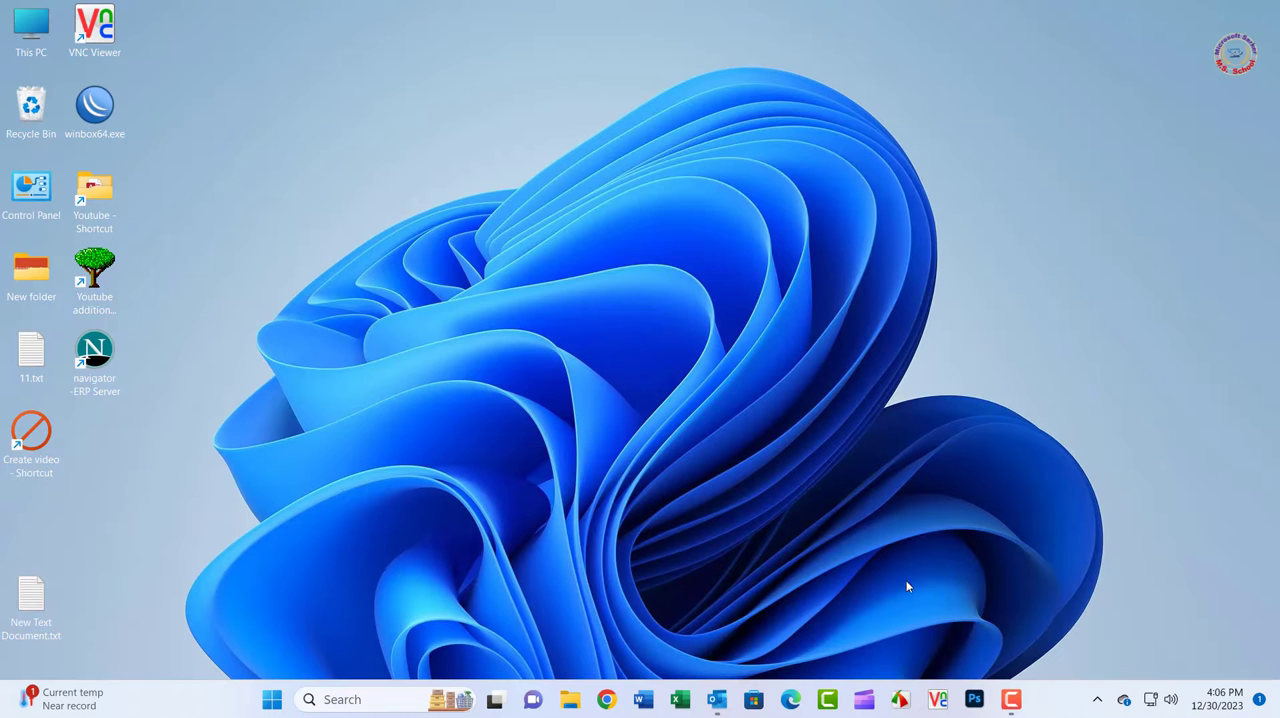
Launch Word, create two blank documents with dark pages, then minimize Word
{"action": "left_click", "coordinate": [644, 699]}
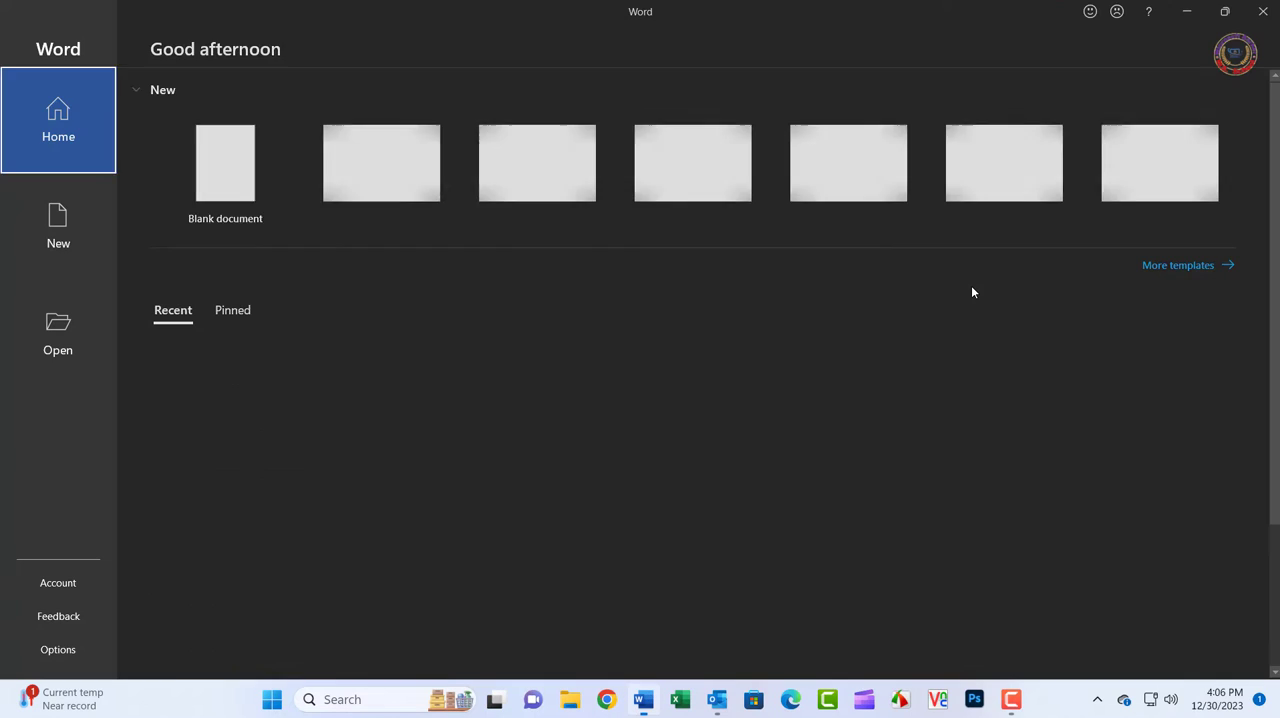
{"action": "left_click", "coordinate": [224, 184]}
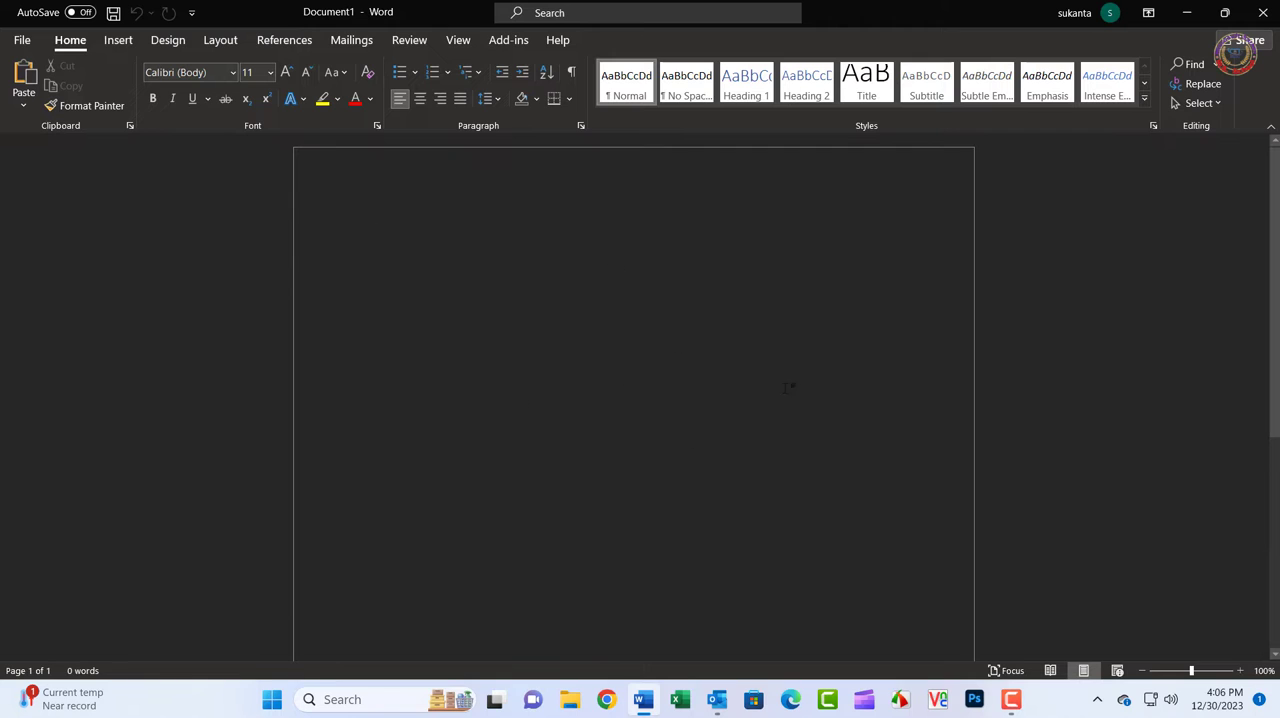
{"action": "left_click", "coordinate": [22, 40]}
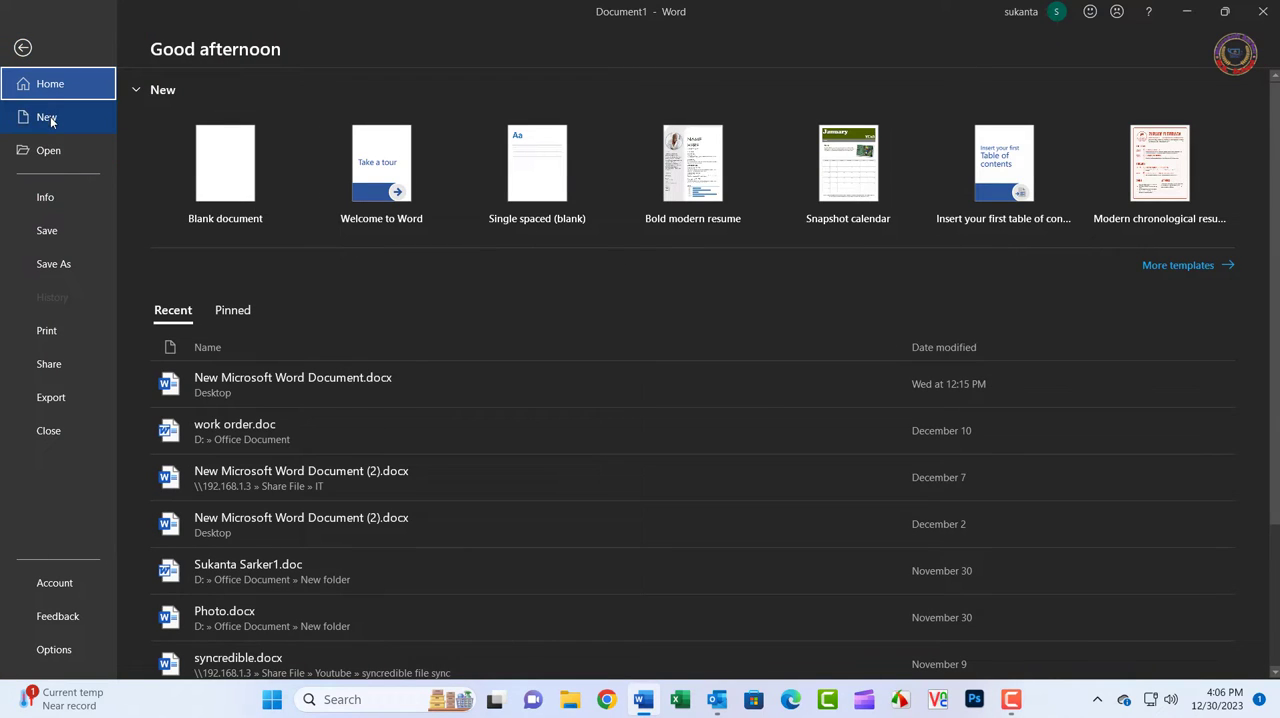
{"action": "left_click", "coordinate": [46, 117]}
{"action": "left_click", "coordinate": [240, 190]}
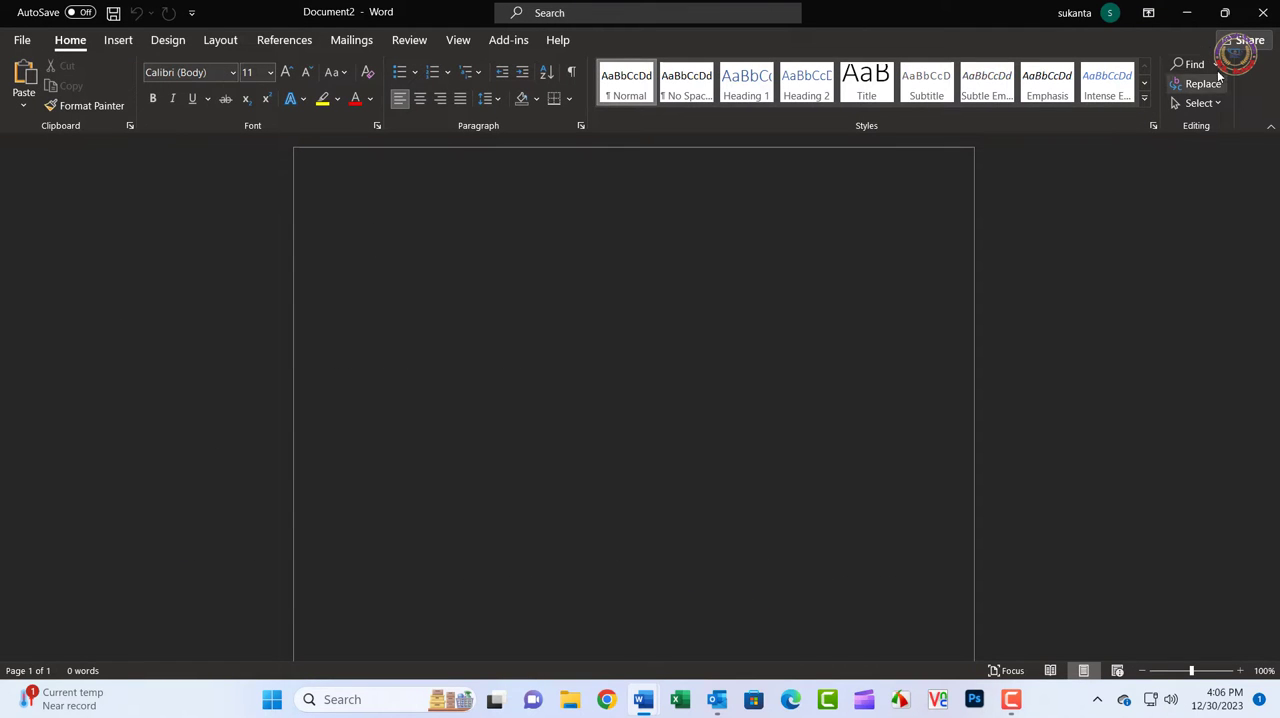
{"action": "left_click", "coordinate": [1186, 13]}
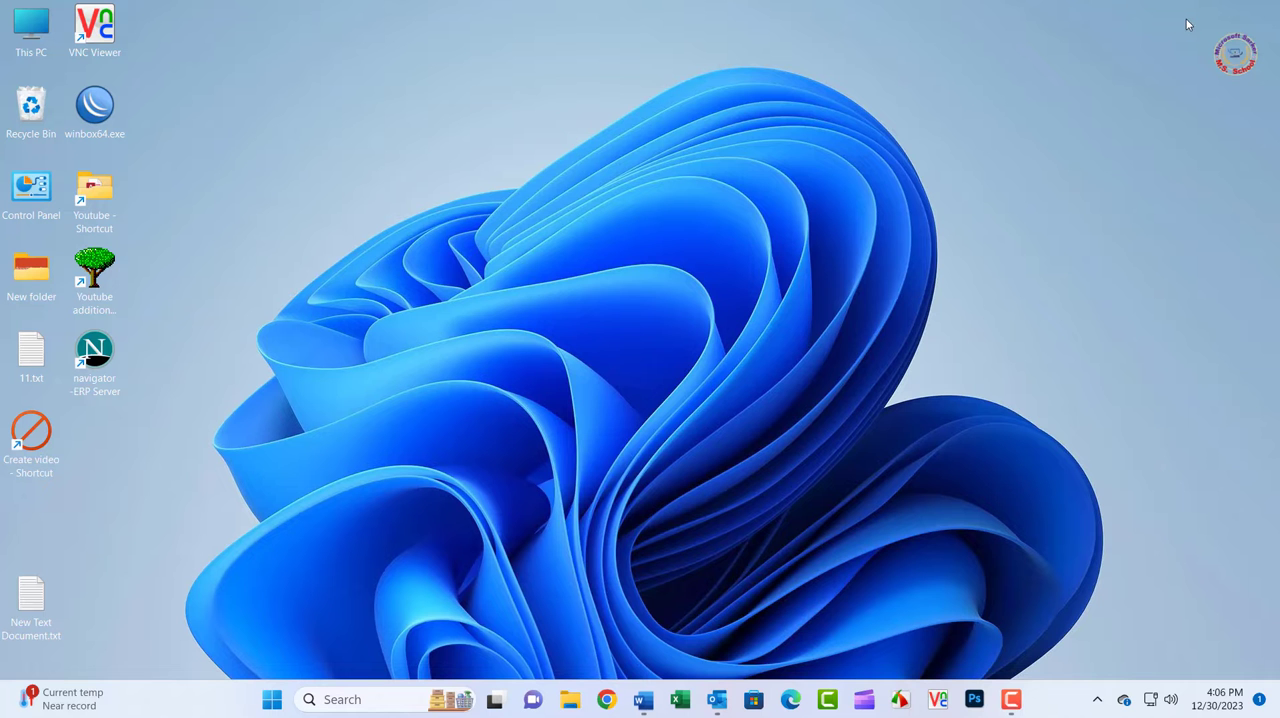
In Outlook Options > General, tick 'Never change the message background color'
{"action": "left_click", "coordinate": [716, 699]}
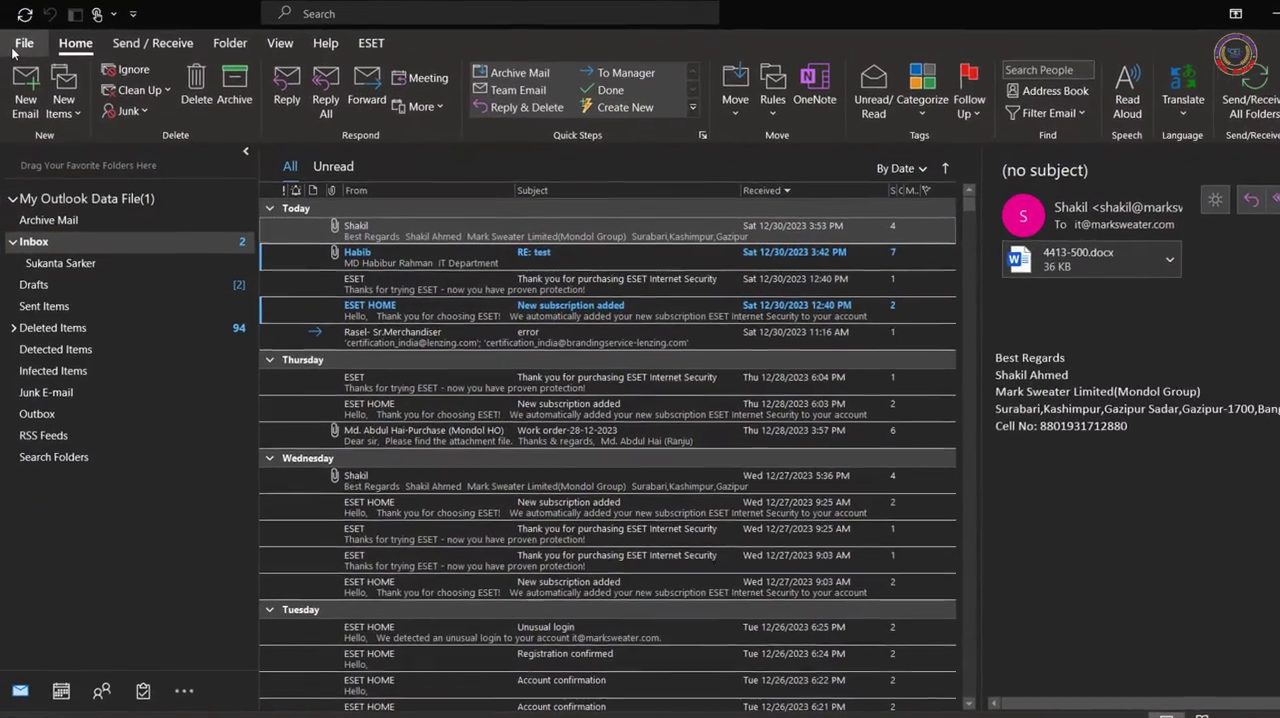
{"action": "left_click", "coordinate": [22, 40]}
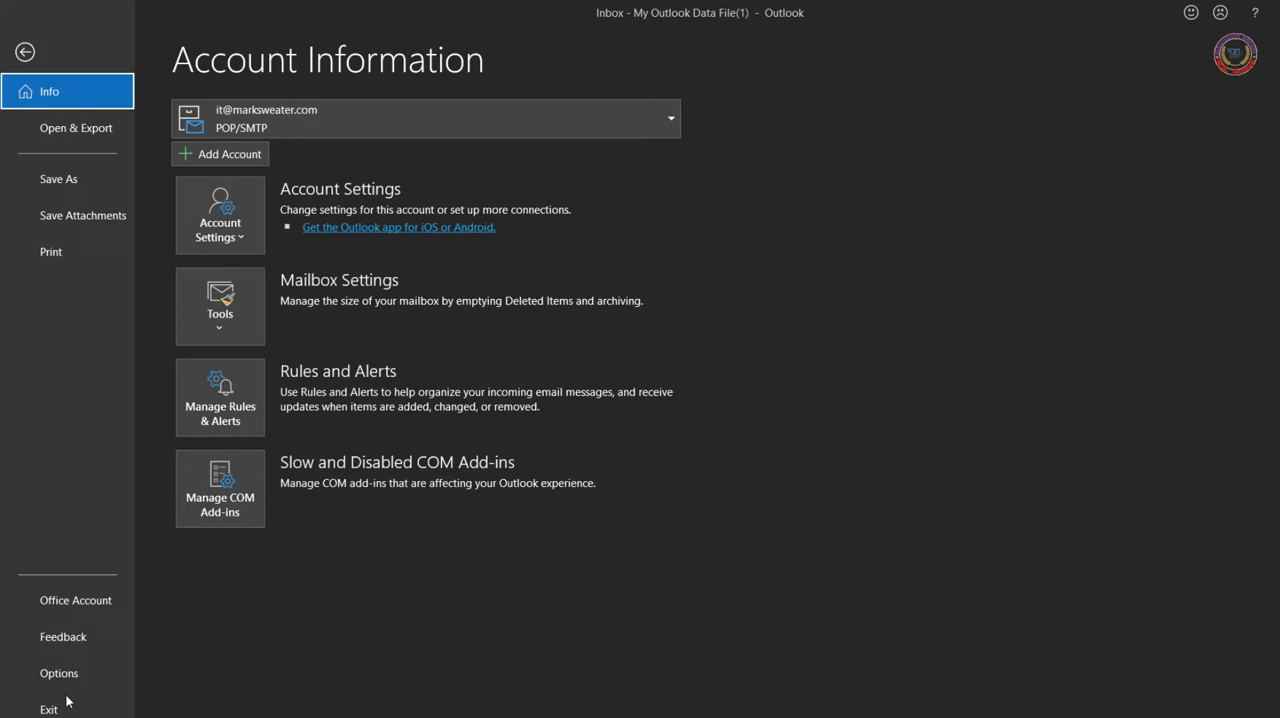
{"action": "left_click", "coordinate": [58, 673]}
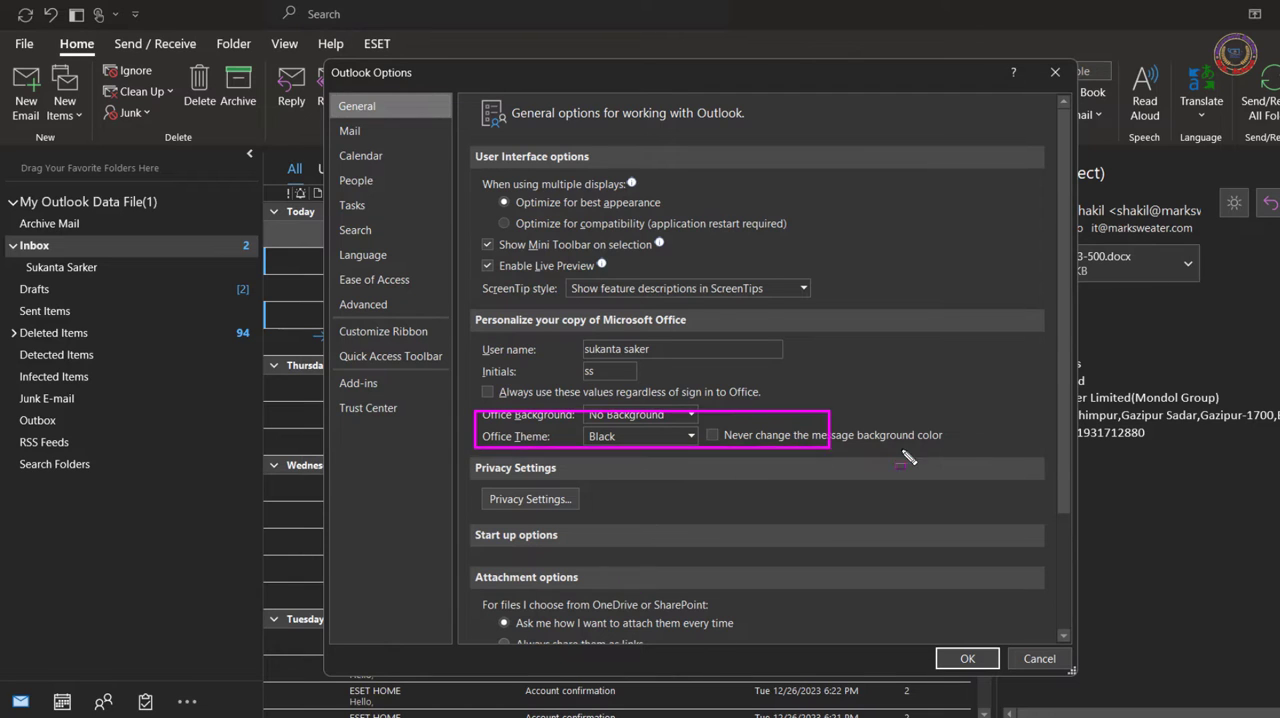
{"action": "left_click_drag", "start_coordinate": [908, 458], "coordinate": [975, 465]}
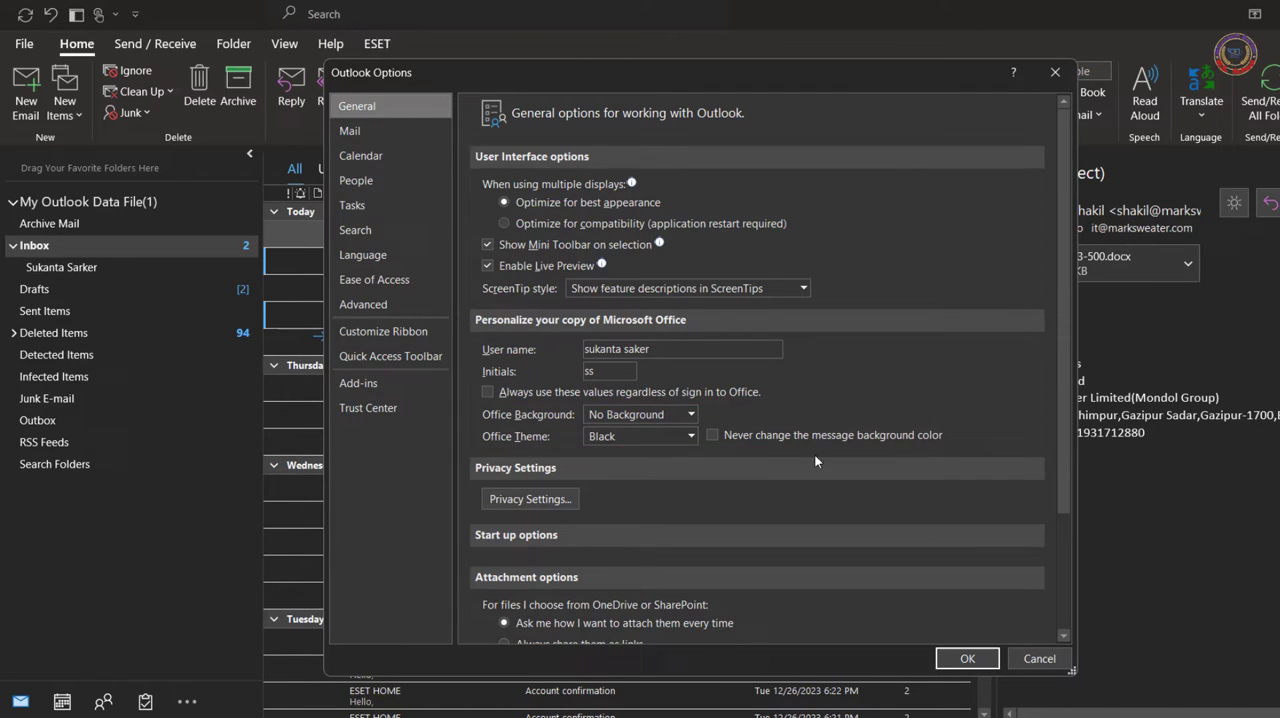
{"action": "left_click", "coordinate": [712, 436]}
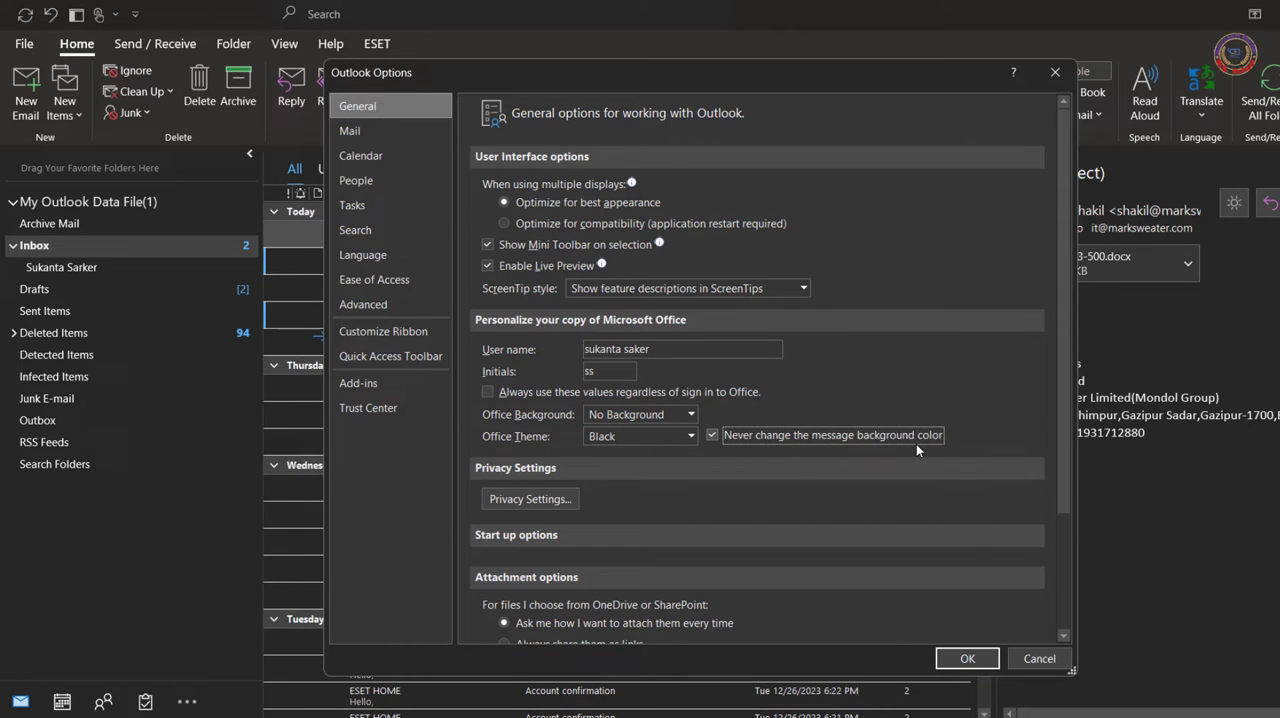
Confirm the options, draft a new email showing a white body, then discard it unsaved
{"action": "left_click", "coordinate": [967, 658]}
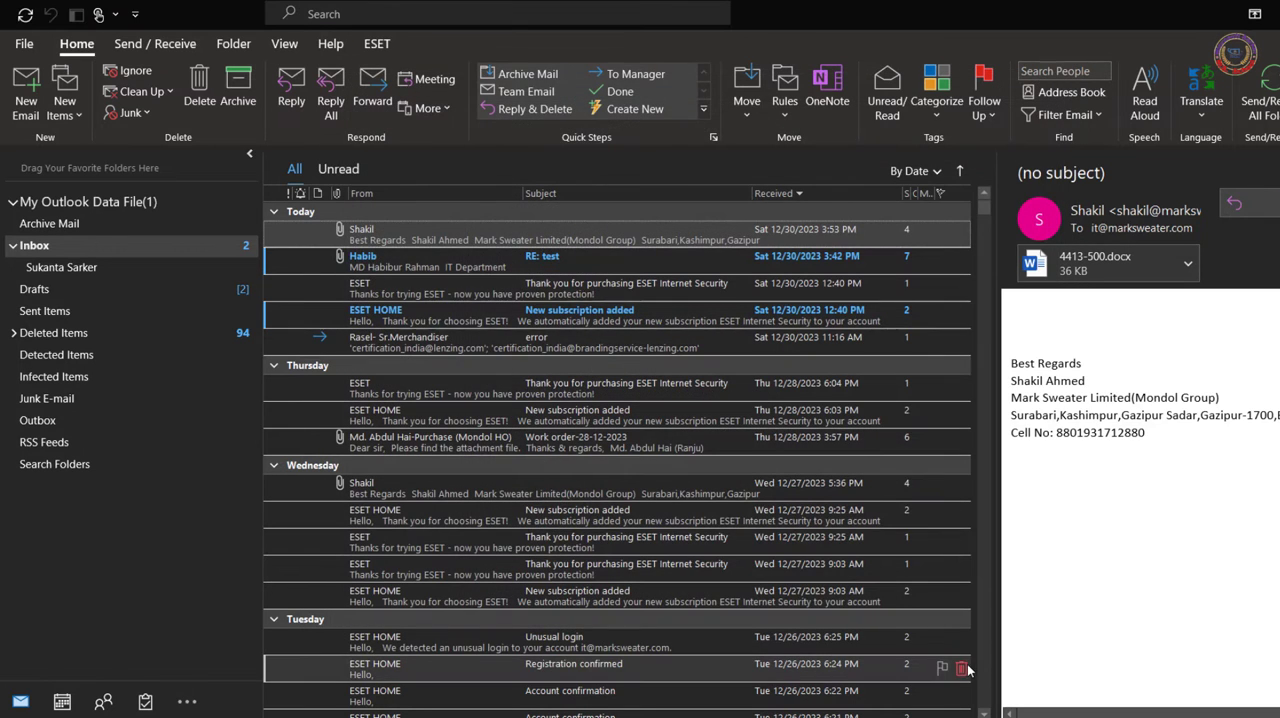
{"action": "left_click", "coordinate": [26, 93]}
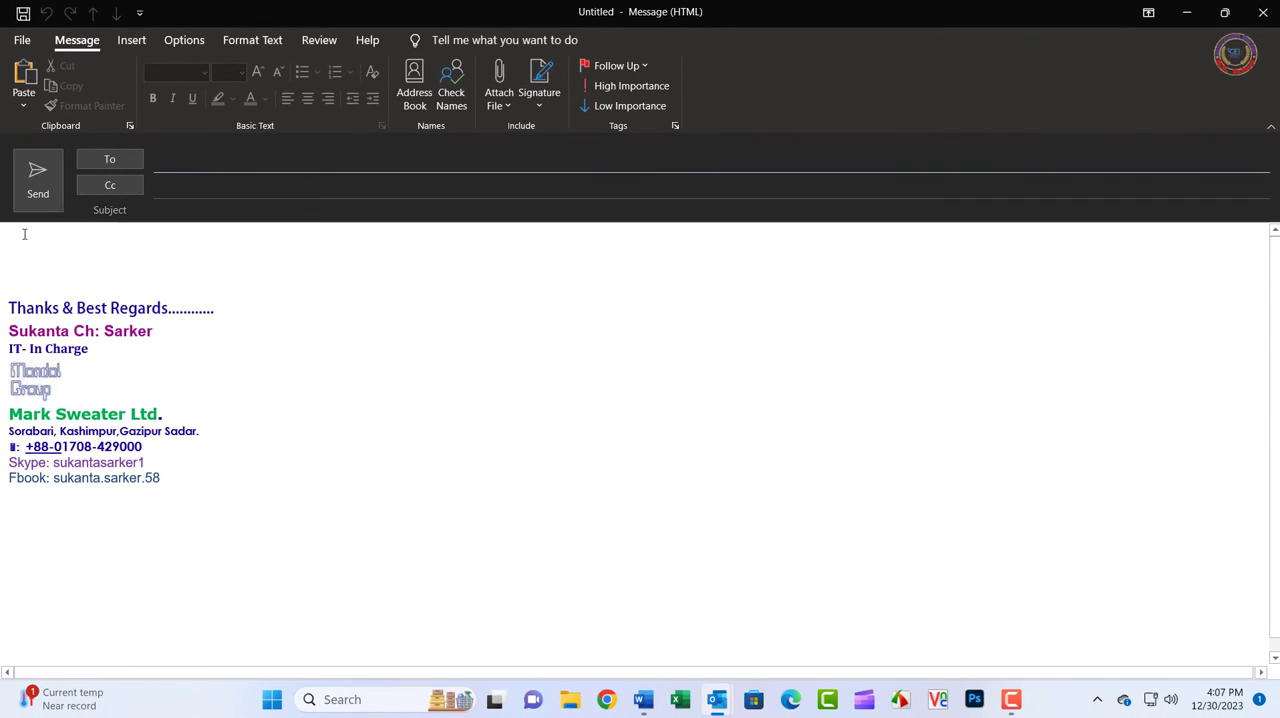
{"action": "type", "text": "sssss"}
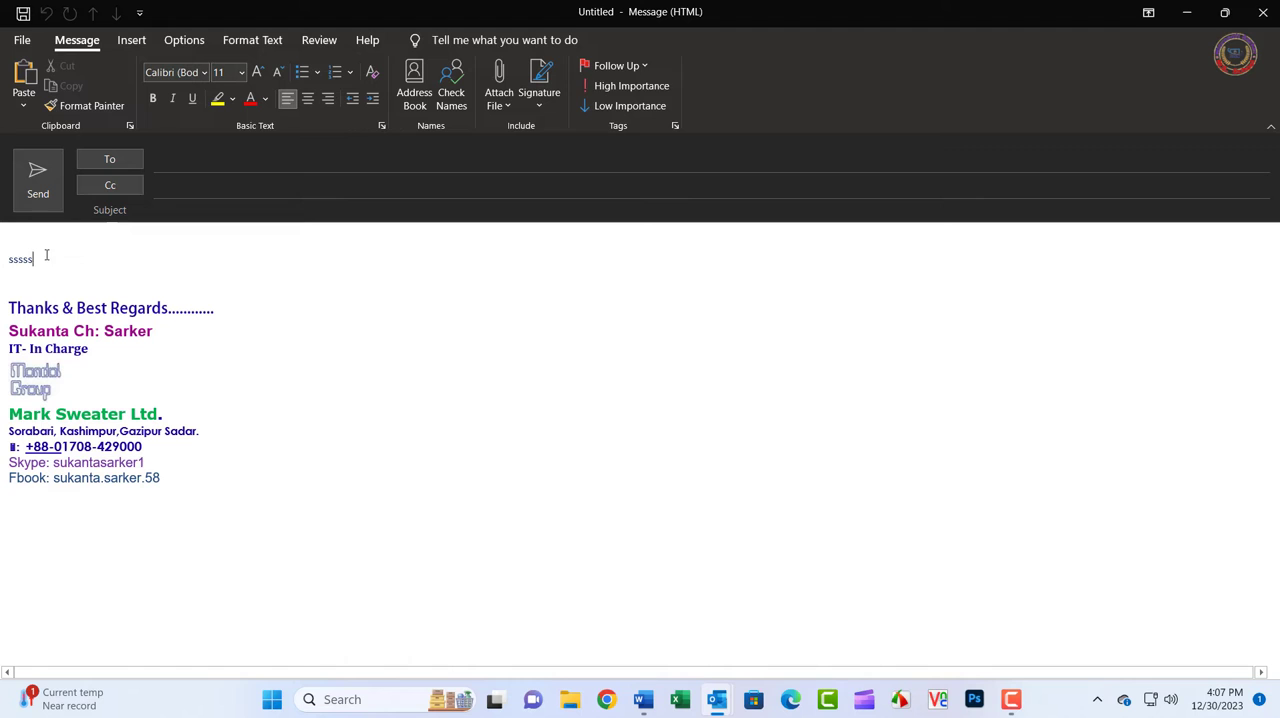
{"action": "left_click", "coordinate": [1263, 12]}
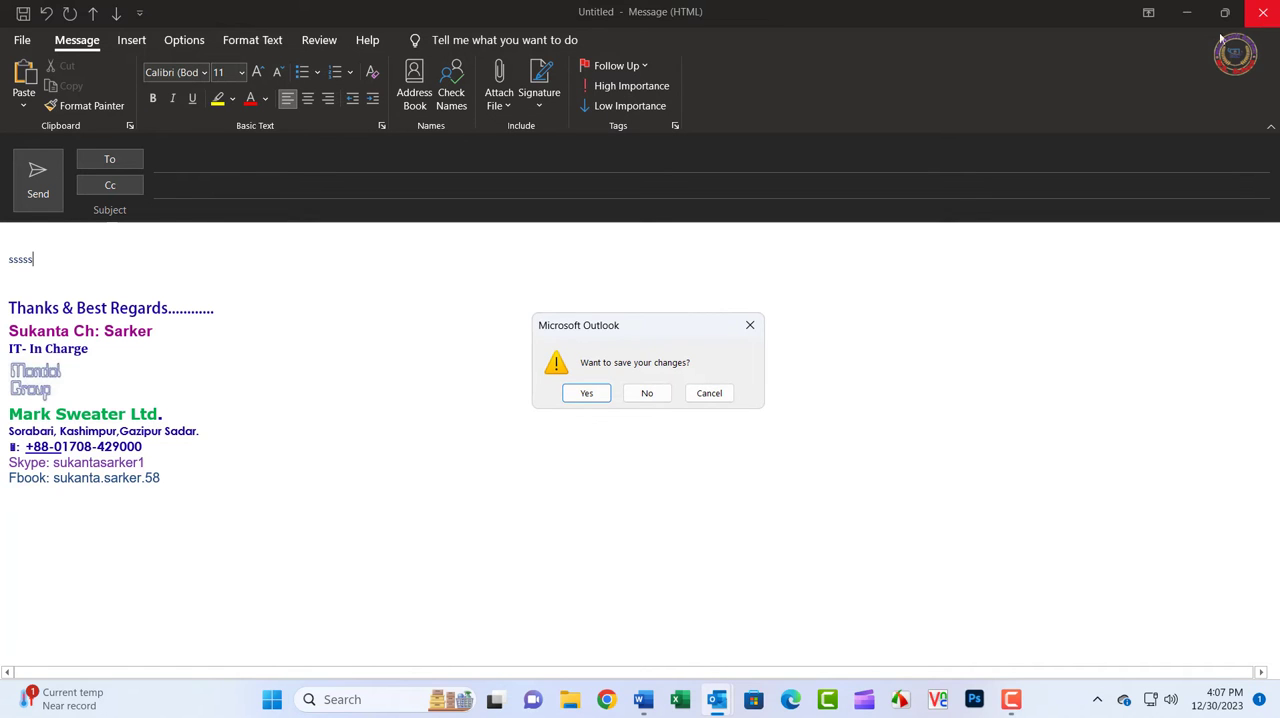
{"action": "left_click", "coordinate": [647, 393]}
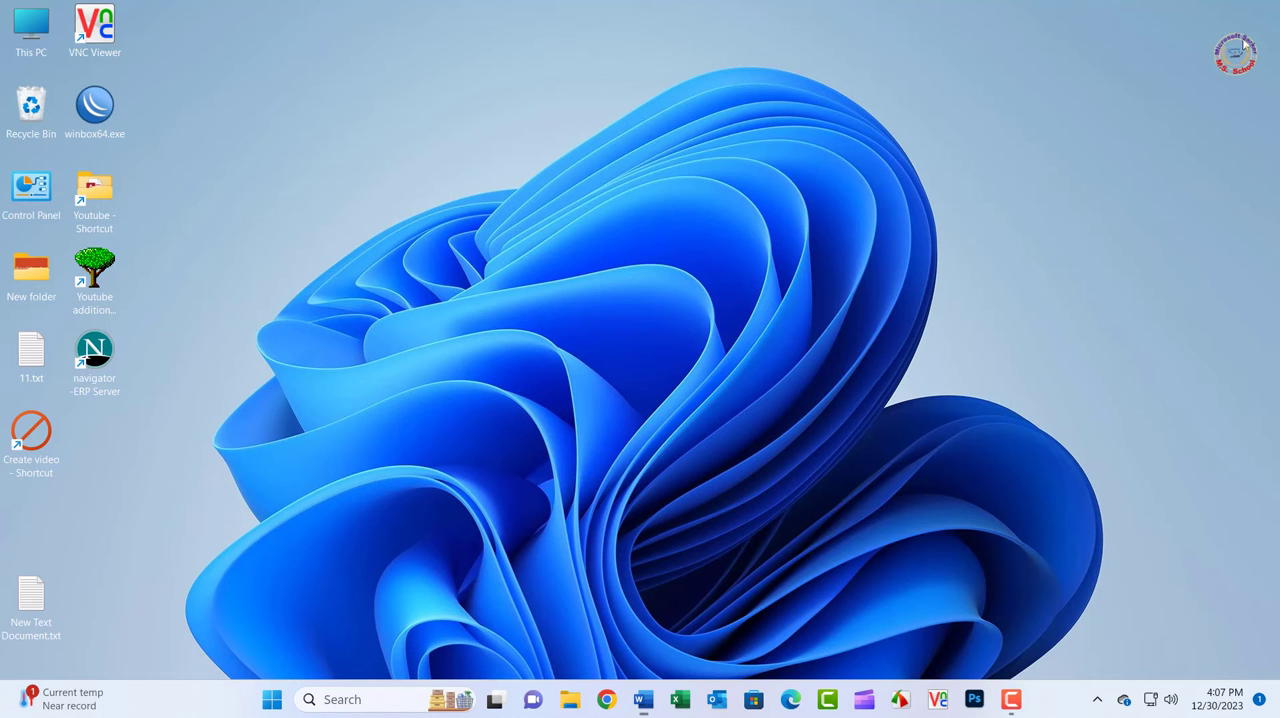
Restore Word and tick 'Disable dark mode' in Options > General so the page shows white
{"action": "left_click", "coordinate": [643, 699]}
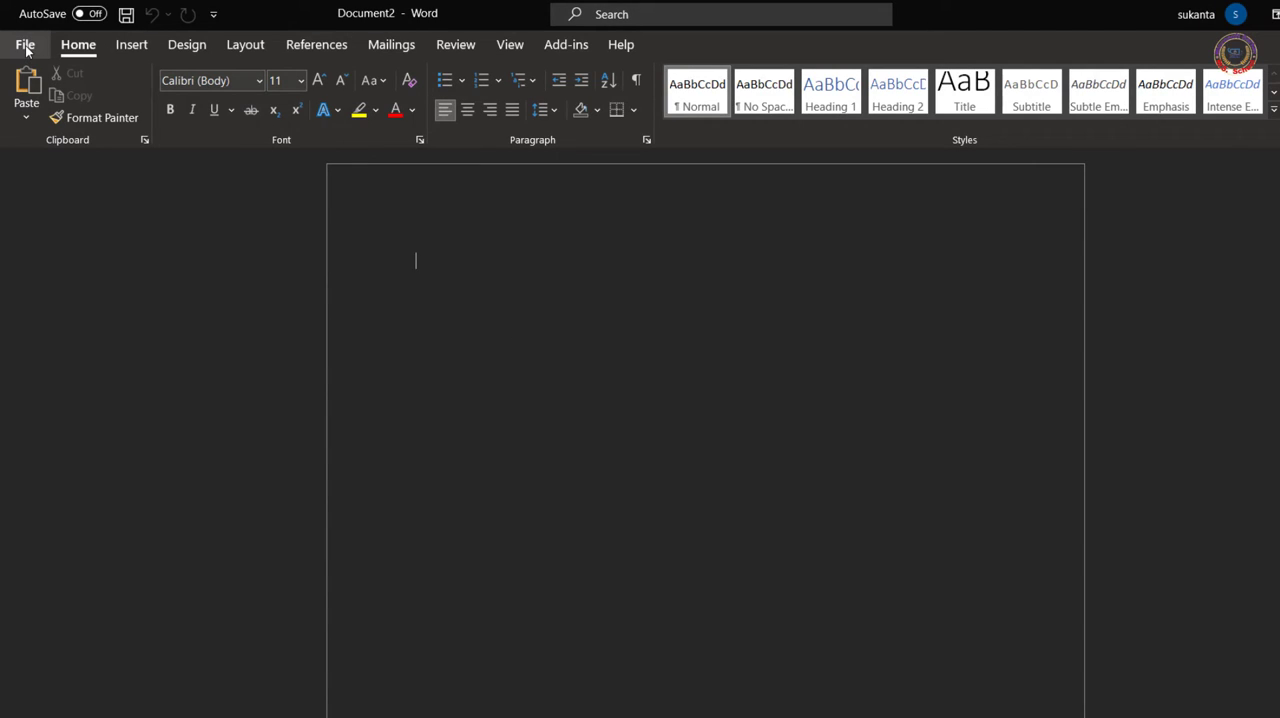
{"action": "left_click", "coordinate": [25, 44]}
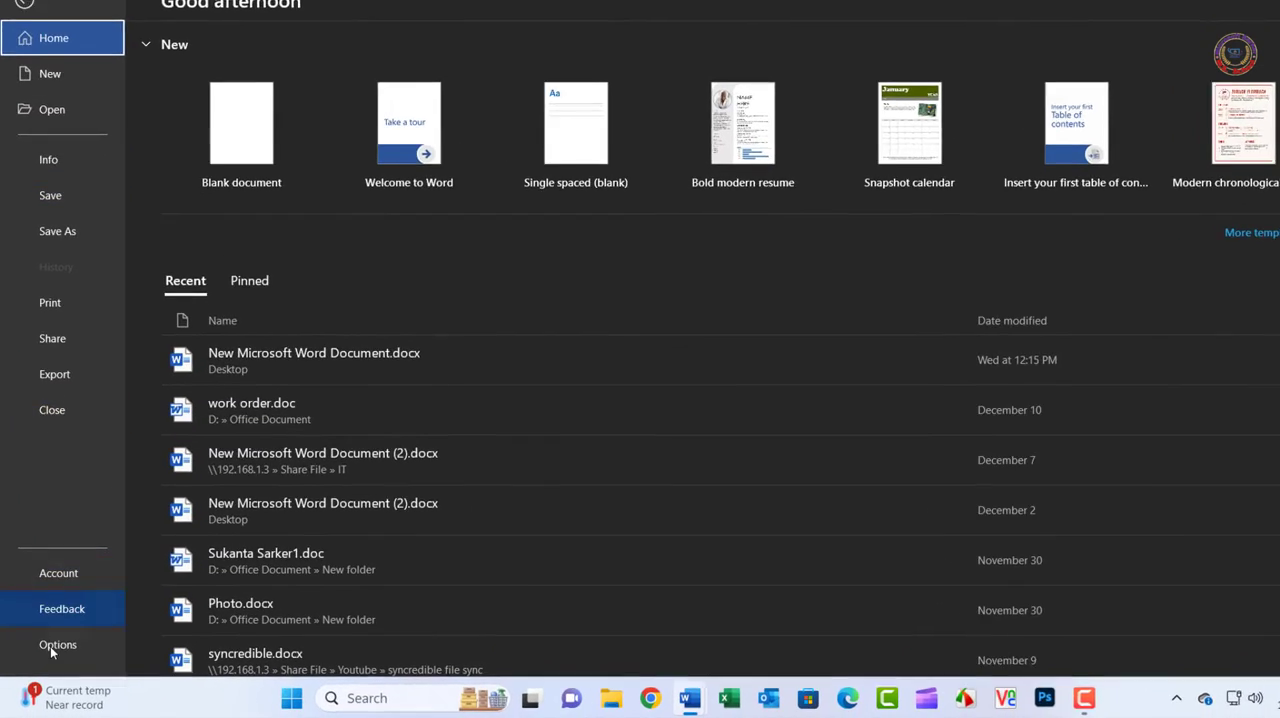
{"action": "left_click", "coordinate": [49, 643]}
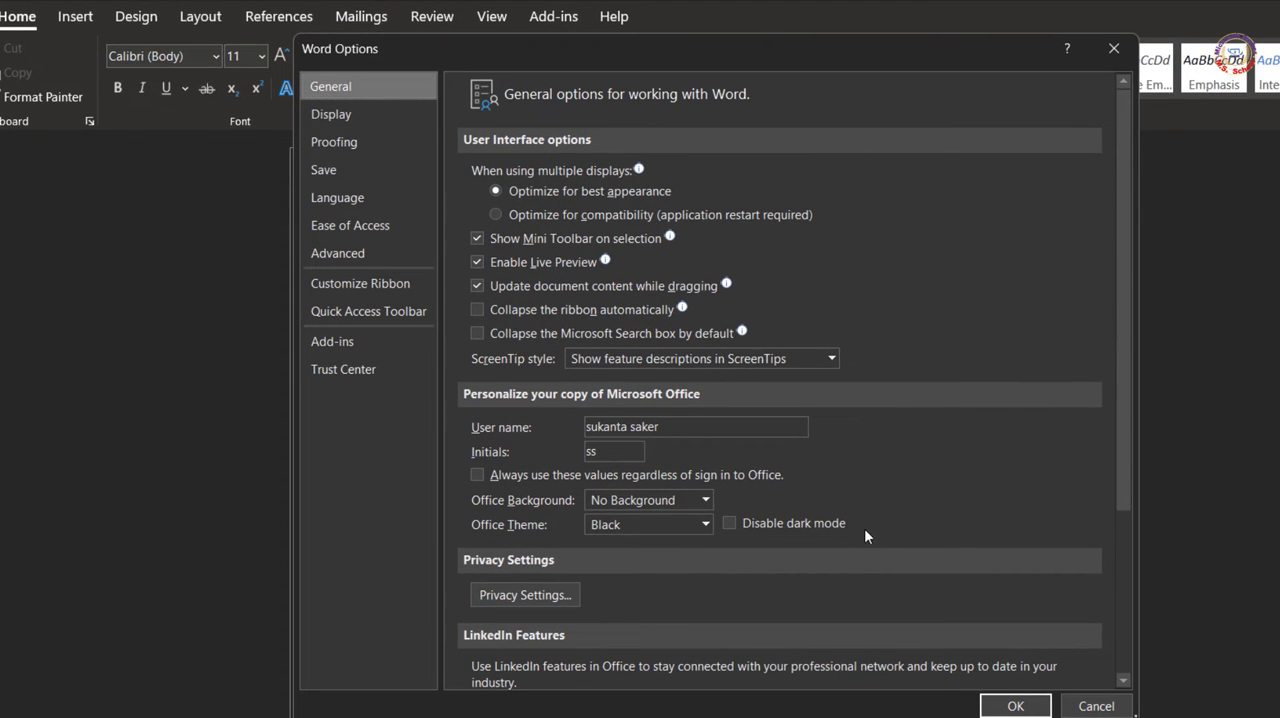
{"action": "left_click", "coordinate": [730, 523]}
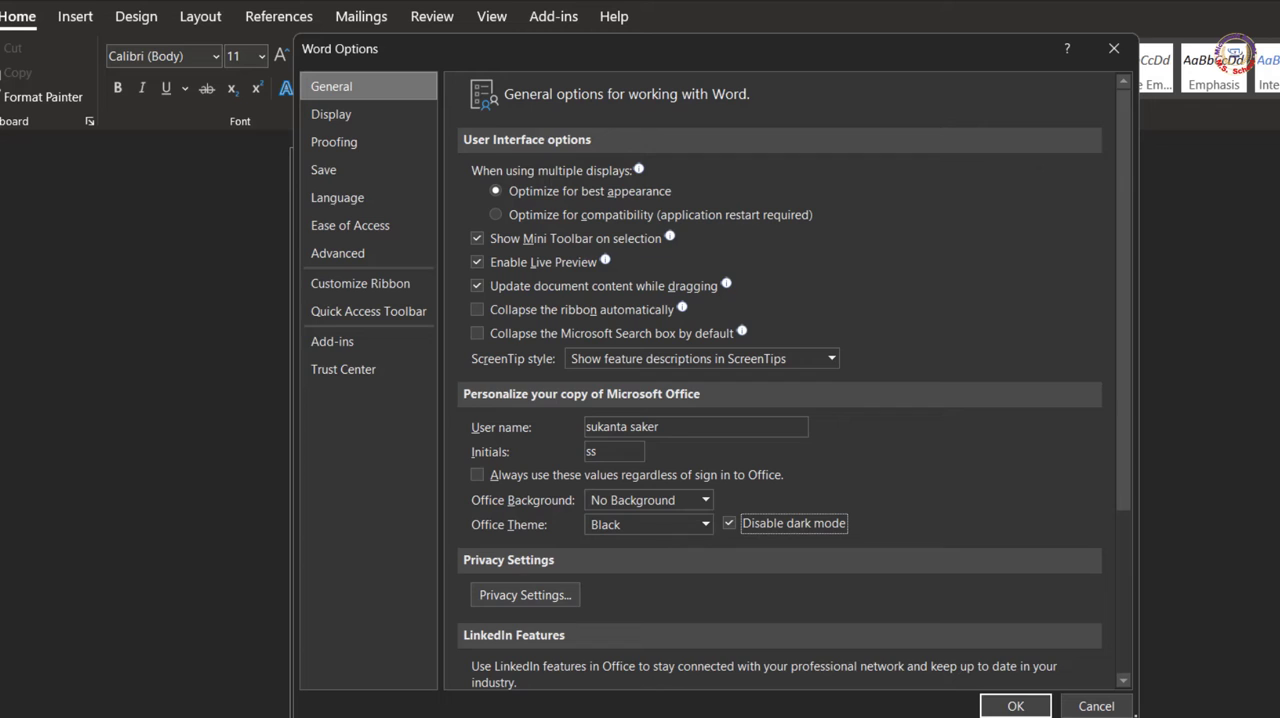
{"action": "left_click", "coordinate": [1015, 706]}
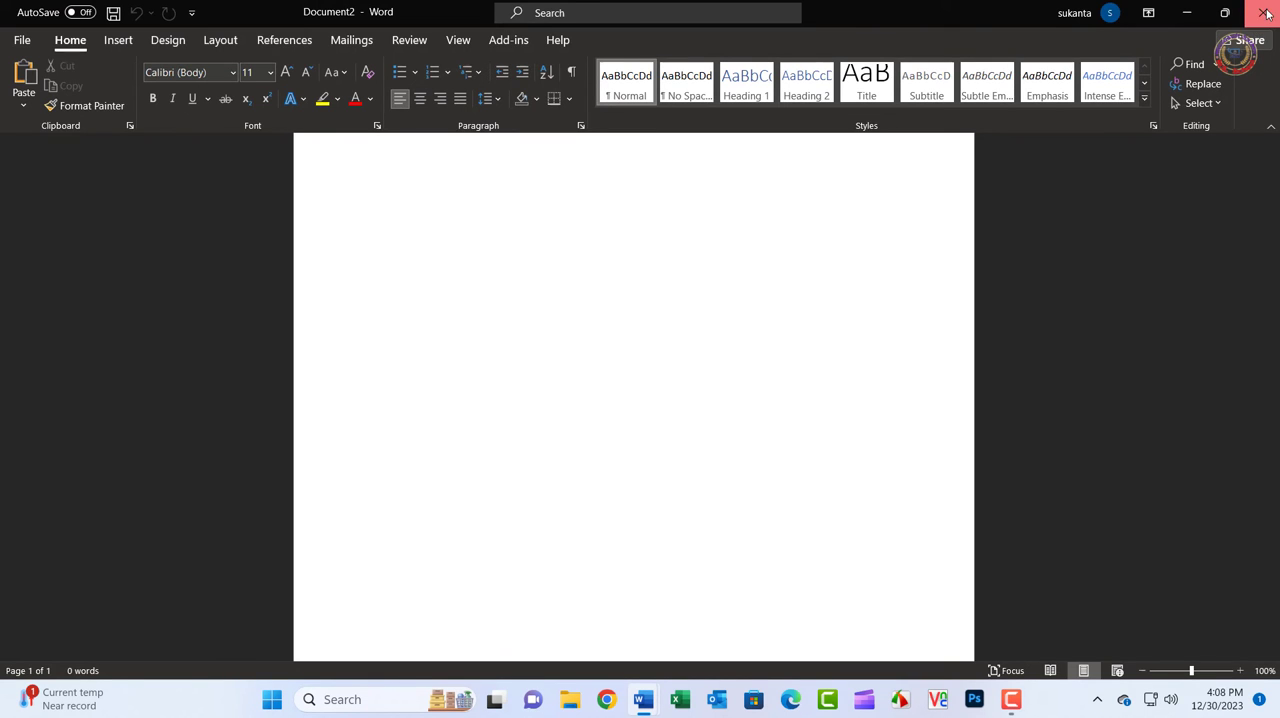
Close Document2 and Document1, leaving only the desktop
{"action": "left_click", "coordinate": [1265, 13]}
{"action": "left_click", "coordinate": [1265, 13]}
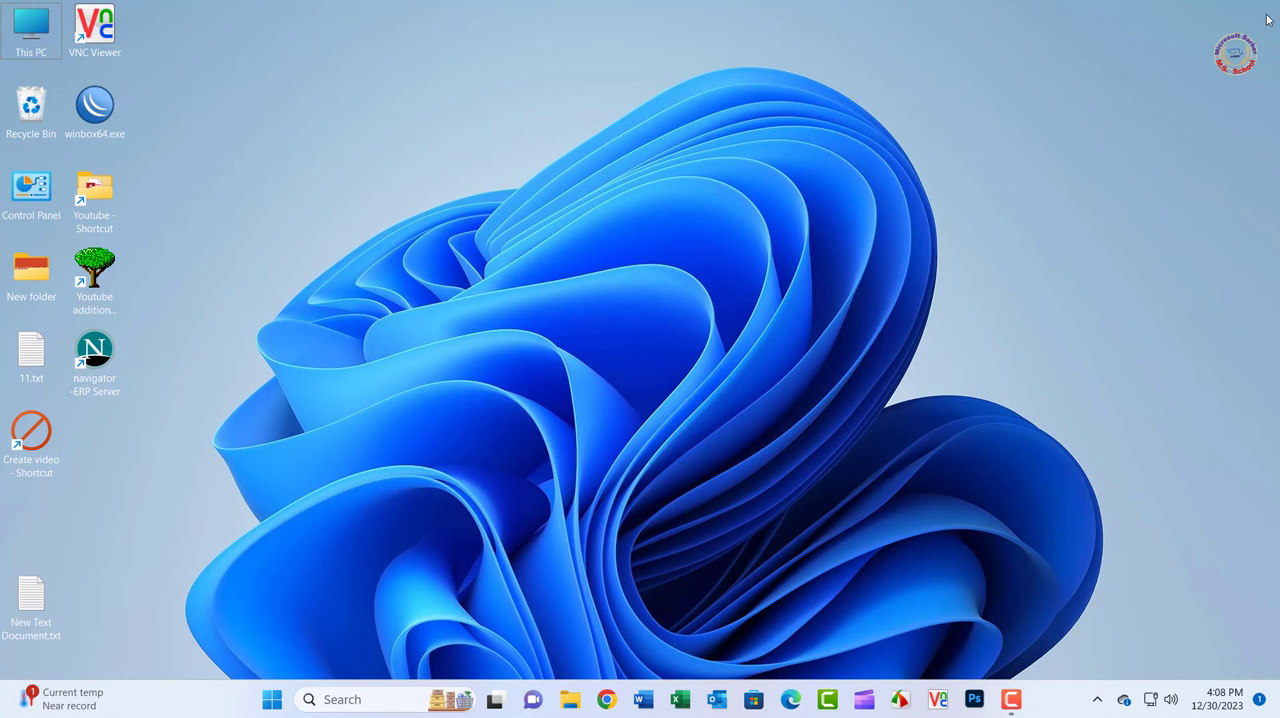